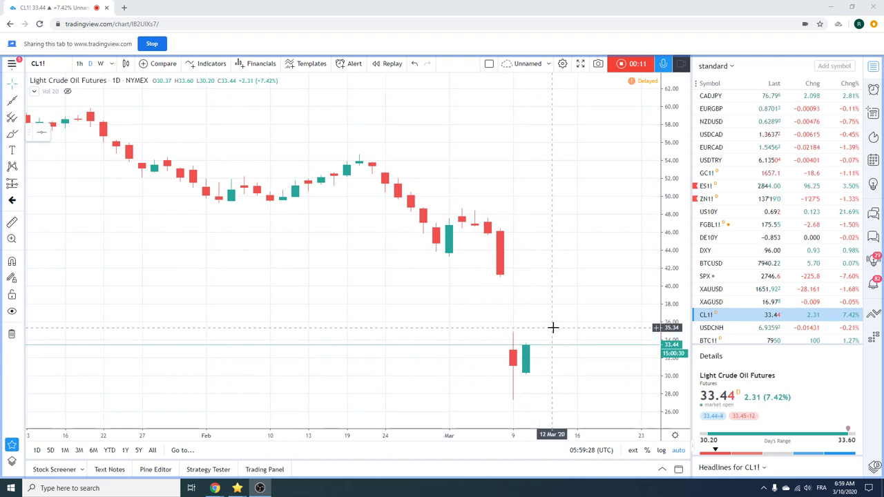
# Step: Zoom the CL1! daily chart out back to December and bring the currency pairs into the watchlist view
pyautogui.scroll(-3, 552, 327)
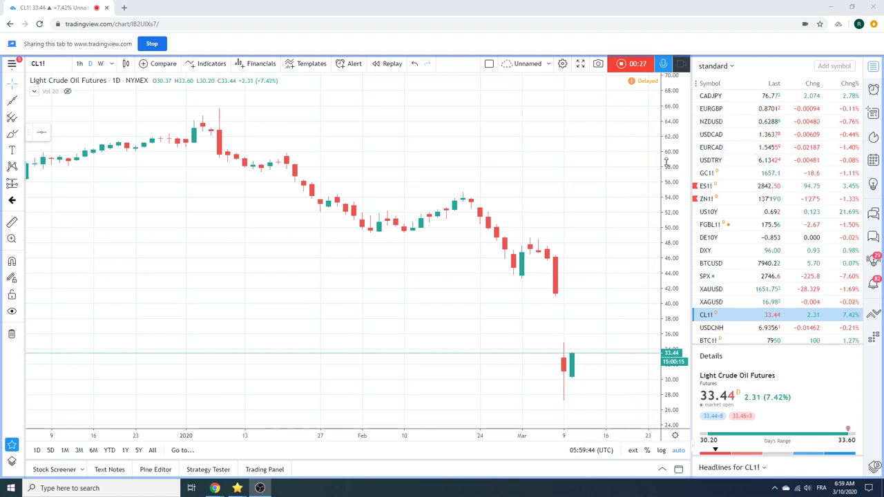
pyautogui.scroll(3, 741, 177)
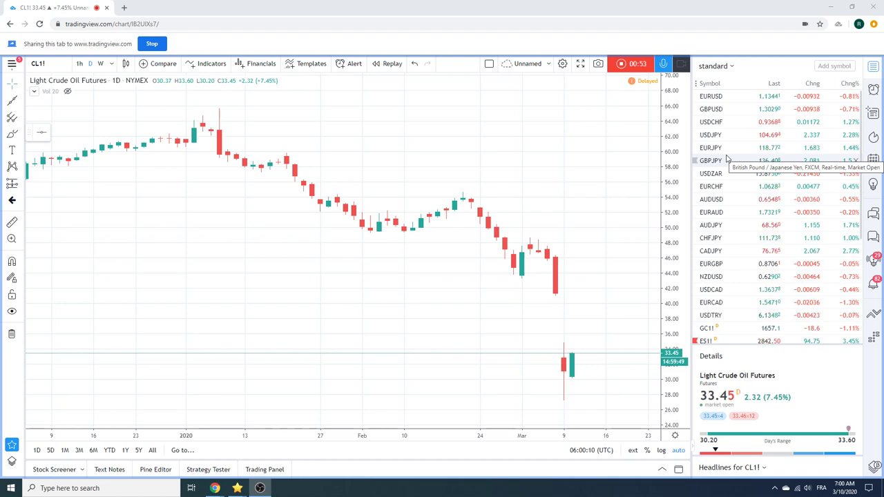
# Step: Show the EURUSD daily chart zoomed out, then switch to USDJPY near 104.68
pyautogui.click(709, 96)
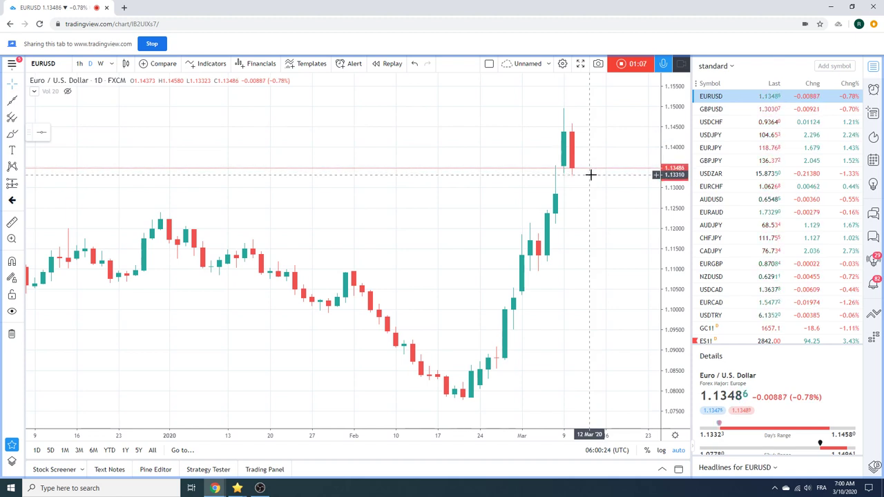
pyautogui.click(237, 488)
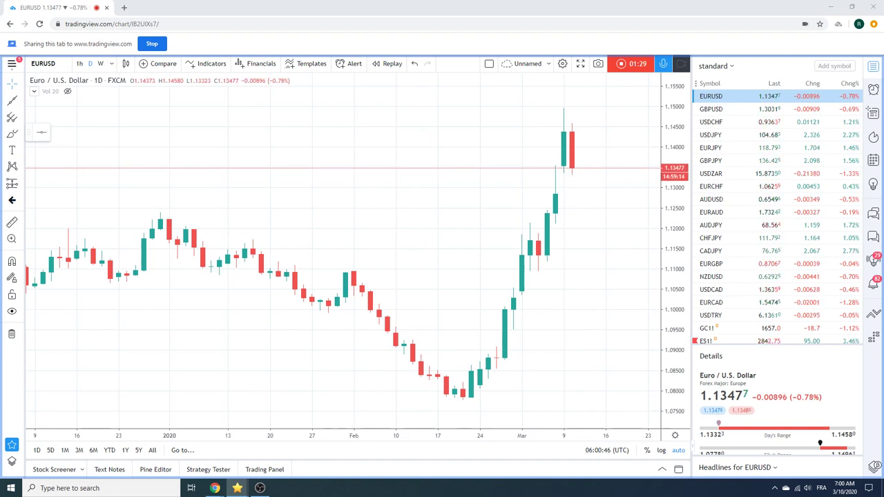
pyautogui.scroll(-1, 542, 177)
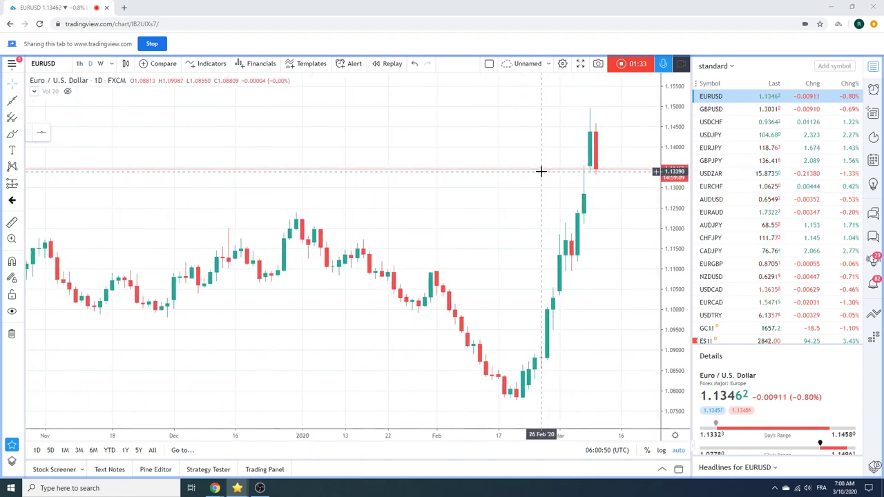
pyautogui.click(731, 135)
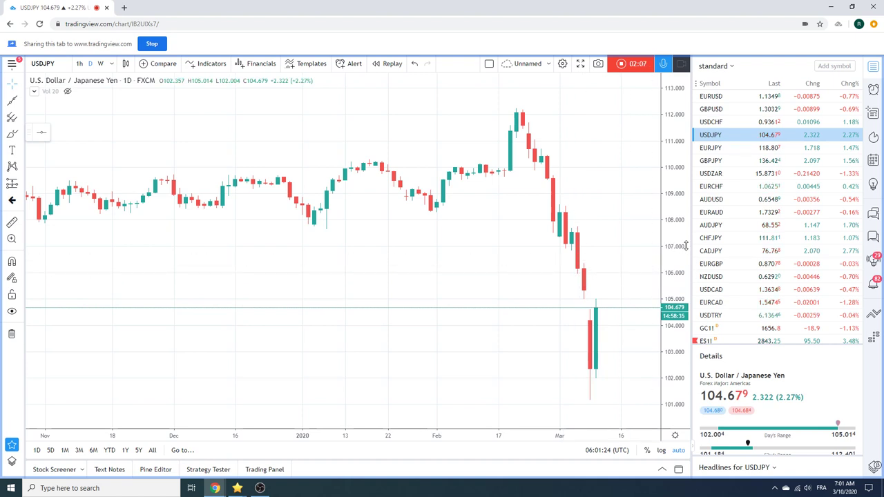
# Step: Switch the chart to daily USDZAR, trading near 15.876
pyautogui.click(710, 173)
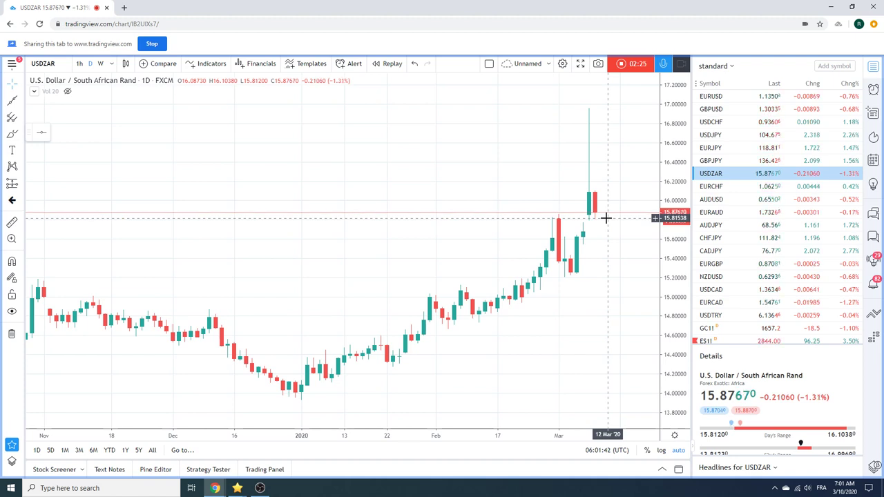
# Step: Zoom the USDZAR chart out back to October, then switch to daily NZDUSD
pyautogui.scroll(-2, 612, 252)
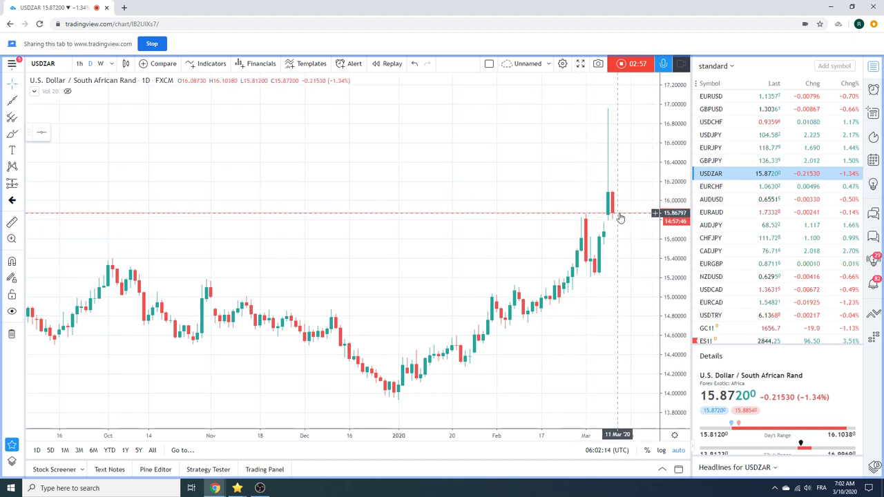
pyautogui.click(712, 277)
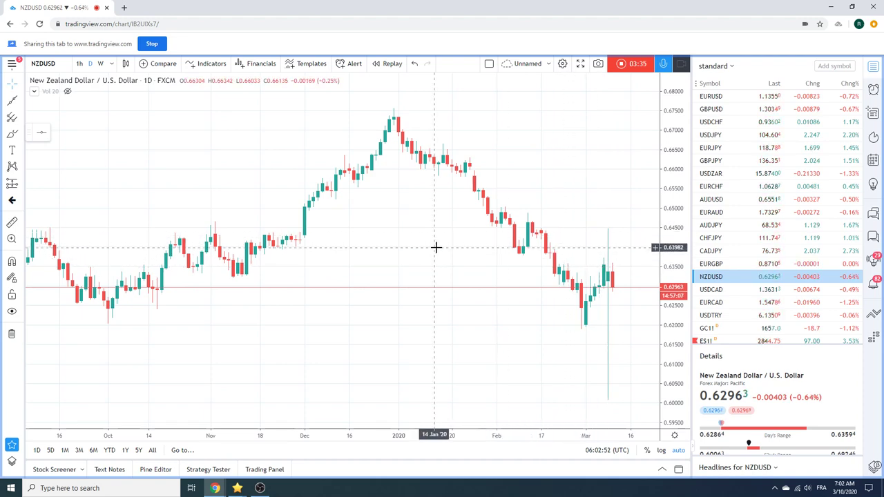
# Step: Zoom NZDUSD out back to May, then open daily Gold Futures (GC1!) from the watchlist
pyautogui.scroll(-5, 435, 246)
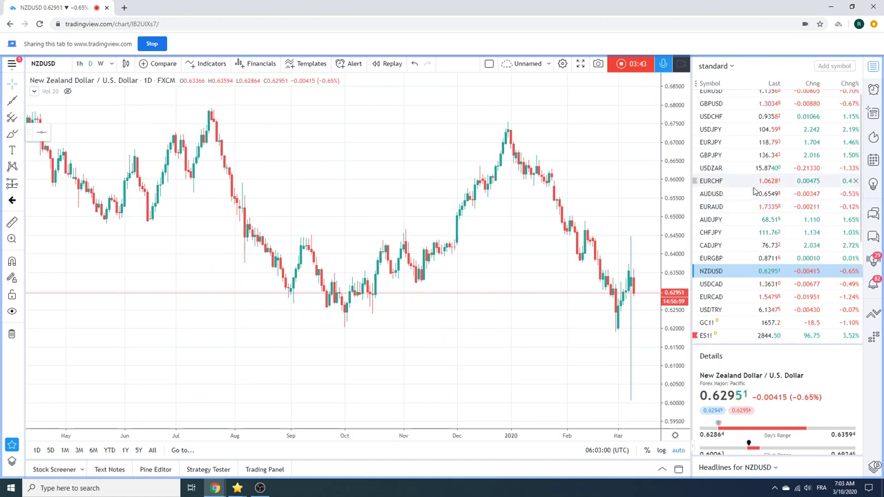
pyautogui.scroll(-3, 778, 210)
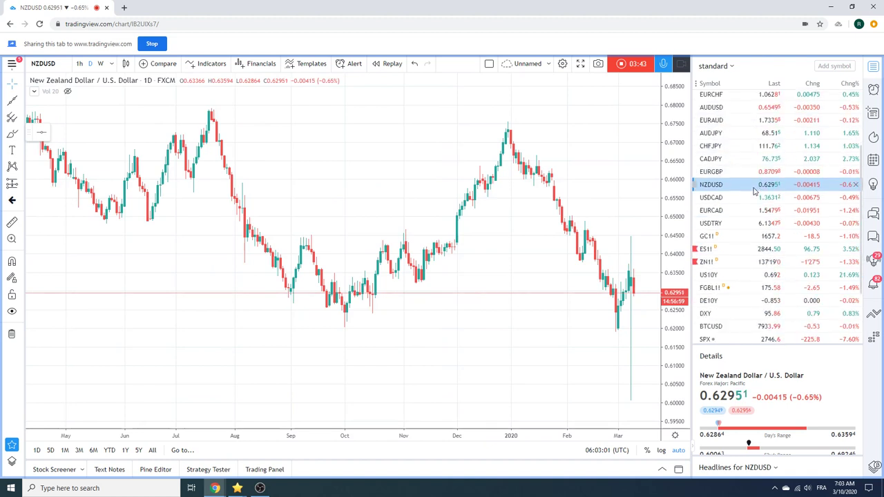
pyautogui.click(708, 238)
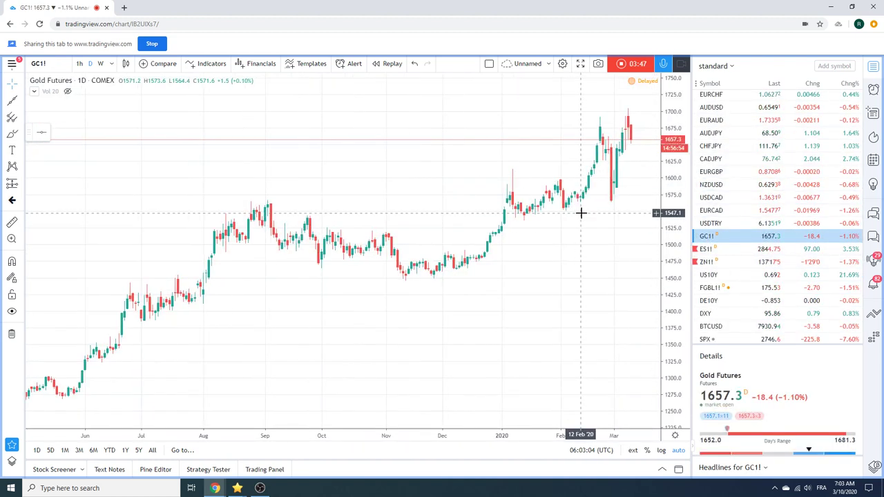
# Step: Zoom the gold chart in to start from July, then switch to Euro Bund Futures (FGBL1!)
pyautogui.scroll(1, 581, 214)
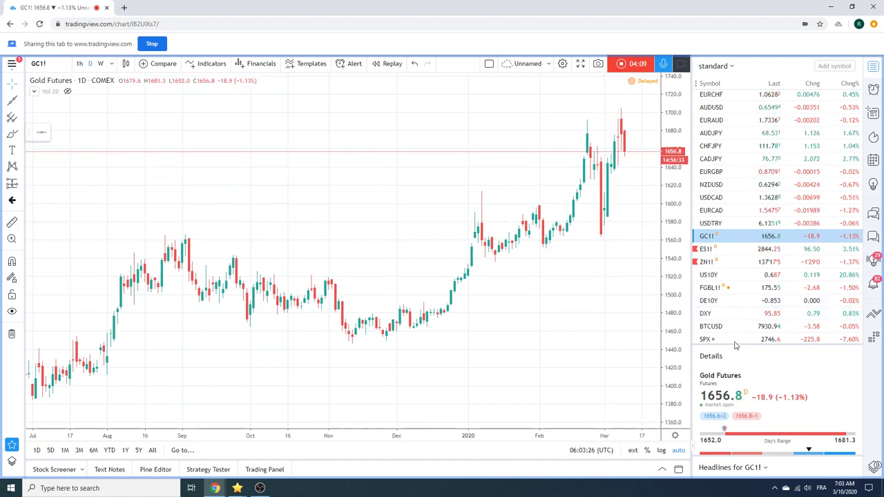
pyautogui.click(717, 291)
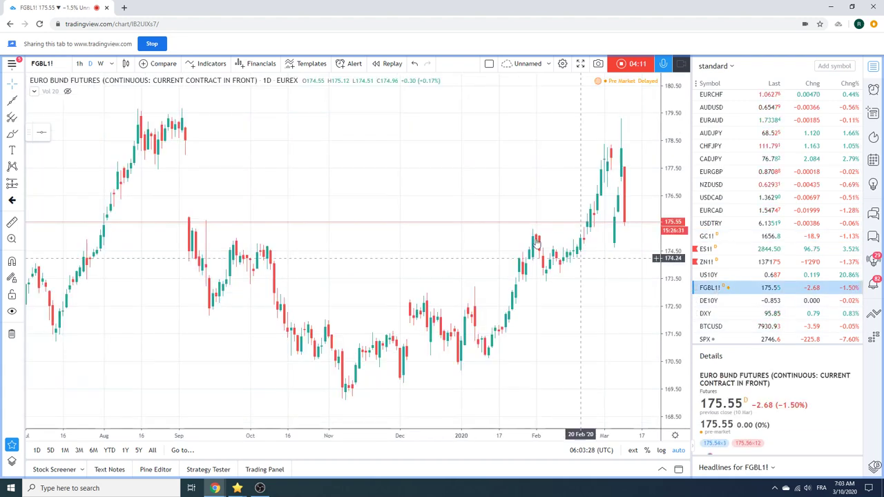
# Step: Zoom in on recent Euro Bund candles, then switch to the DE10Y yield chart
pyautogui.scroll(3, 524, 245)
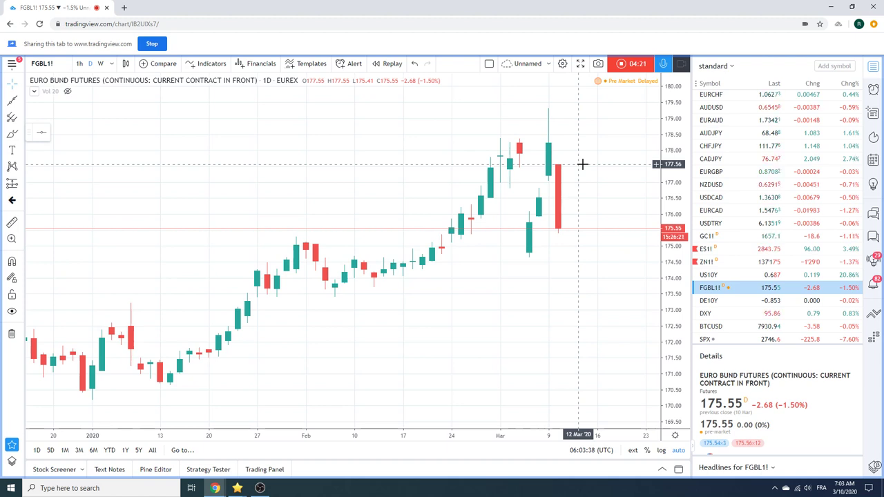
pyautogui.click(733, 304)
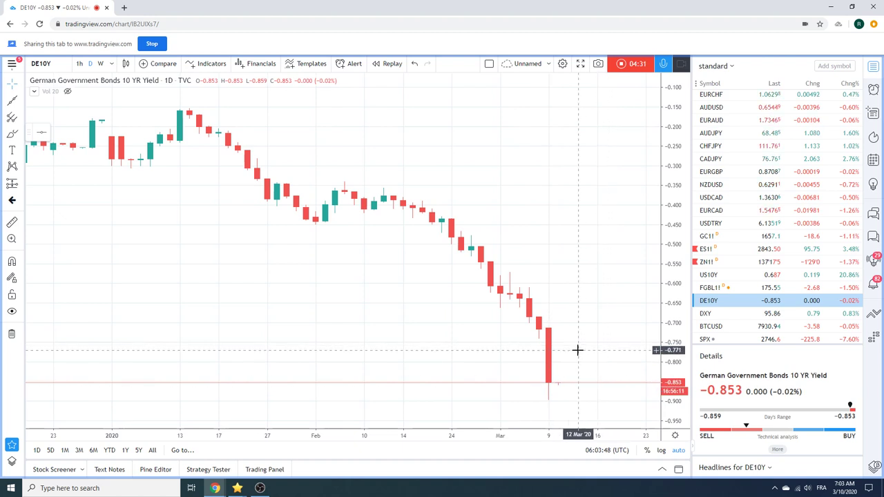
# Step: Return the chart to daily Euro Bund Futures (FGBL1!) at 175.56
pyautogui.click(718, 287)
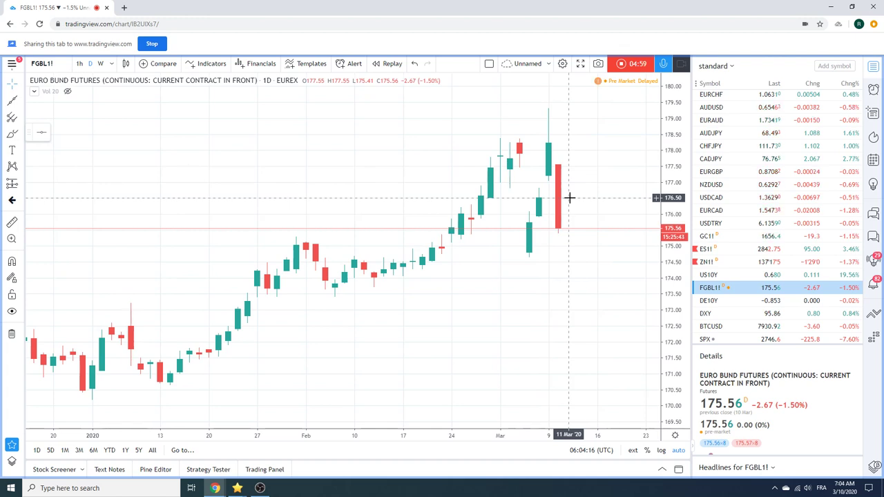
# Step: Switch the chart to daily 10 Year T-Note Futures (ZN1!)
pyautogui.click(714, 262)
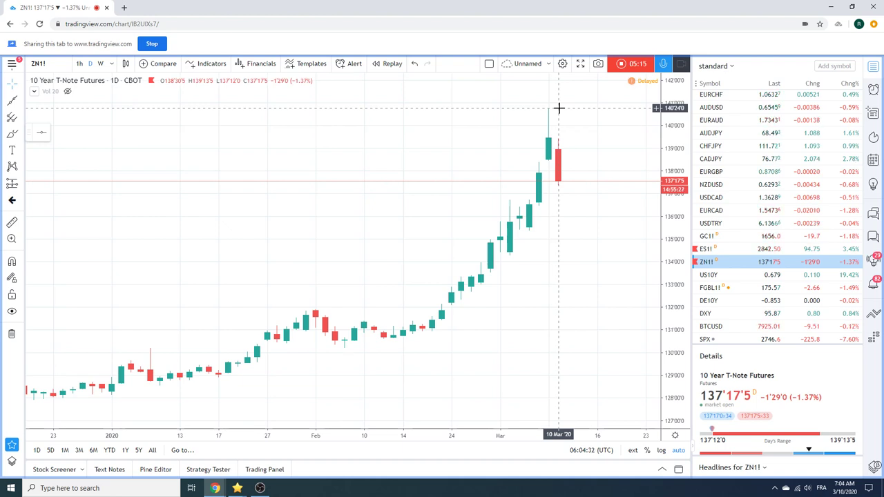
# Step: Switch the chart to the daily US10Y yield, at 0.682
pyautogui.click(725, 275)
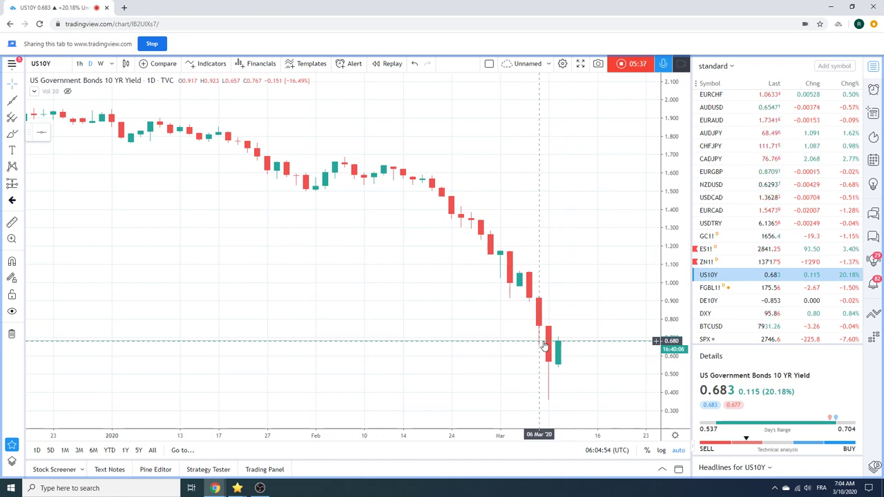
# Step: Review the Euro Bund futures (FGBL1!) daily chart, then load the USDCNH pair from the watchlist
pyautogui.click(713, 291)
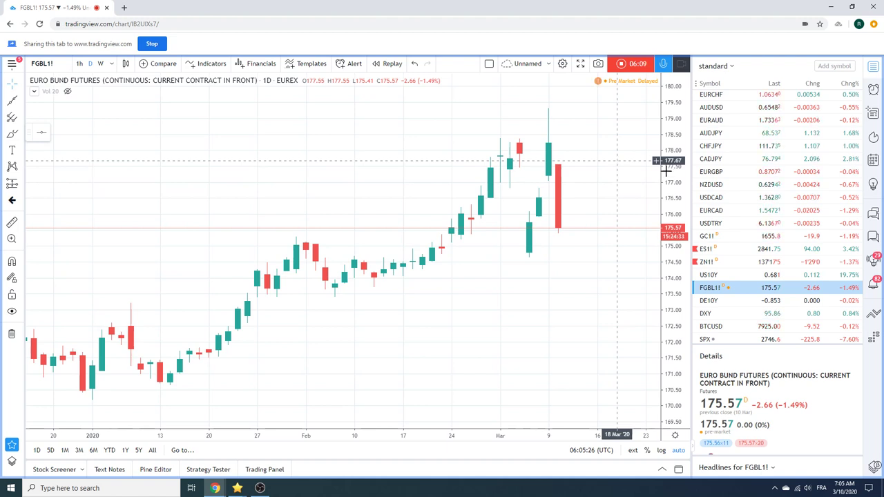
pyautogui.scroll(-3, 759, 202)
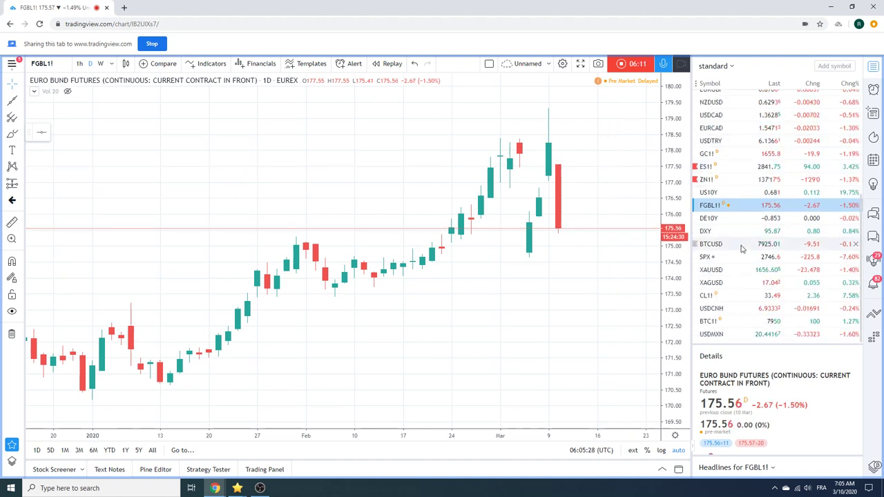
pyautogui.click(732, 307)
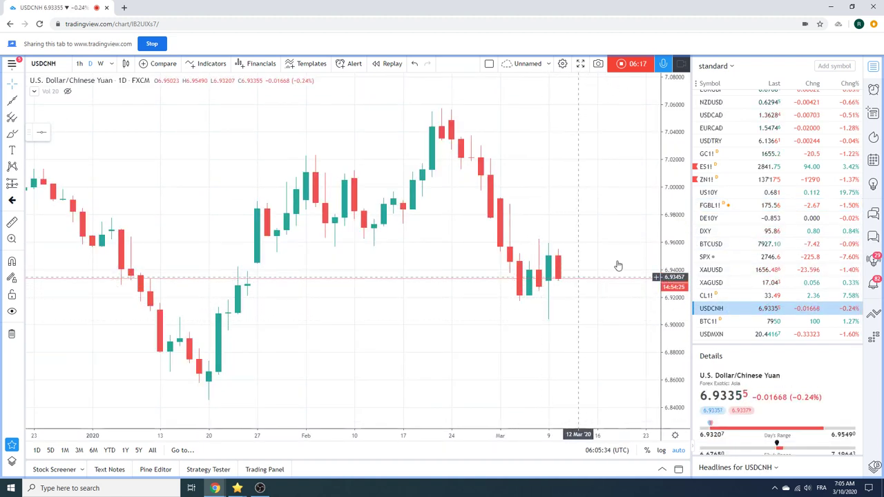
# Step: Load the daily Bitcoin CME Futures (BTC1!) chart and zoom out so candles reach back to October
pyautogui.click(723, 324)
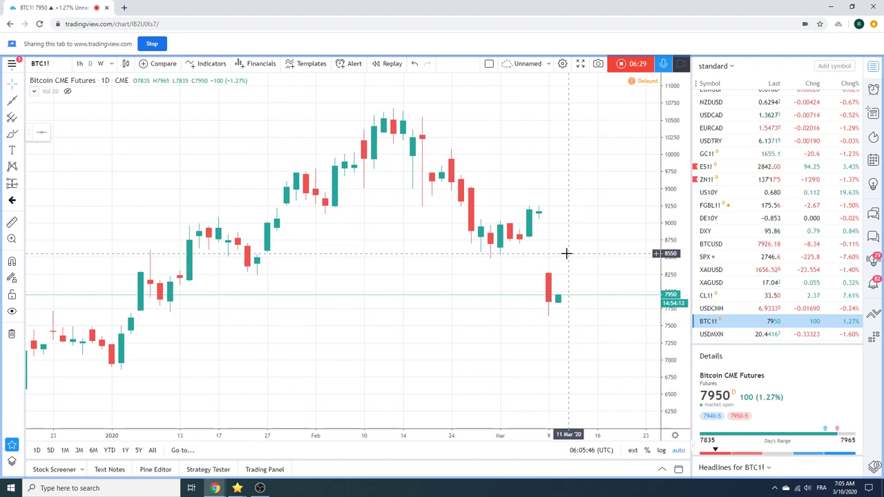
pyautogui.scroll(-3, 511, 280)
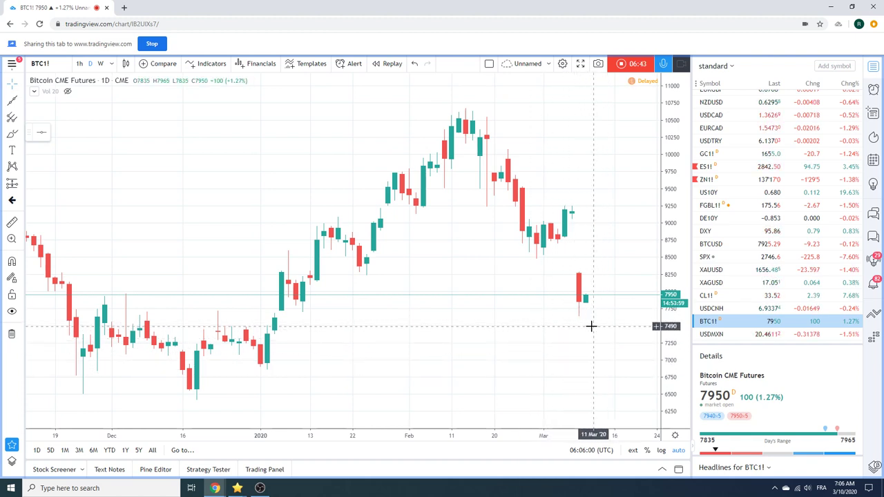
pyautogui.scroll(-2, 591, 325)
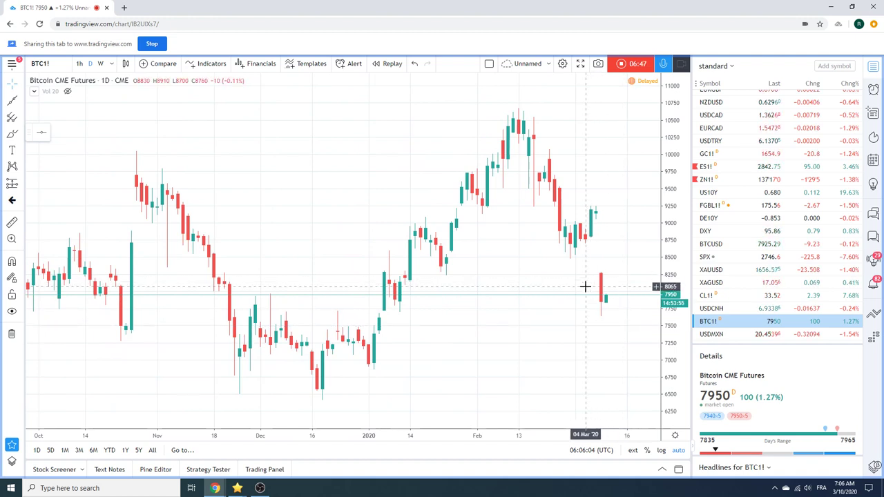
# Step: Zoom the BTC1! chart out to two years of daily candles, March 2018 to March 2020
pyautogui.click(237, 487)
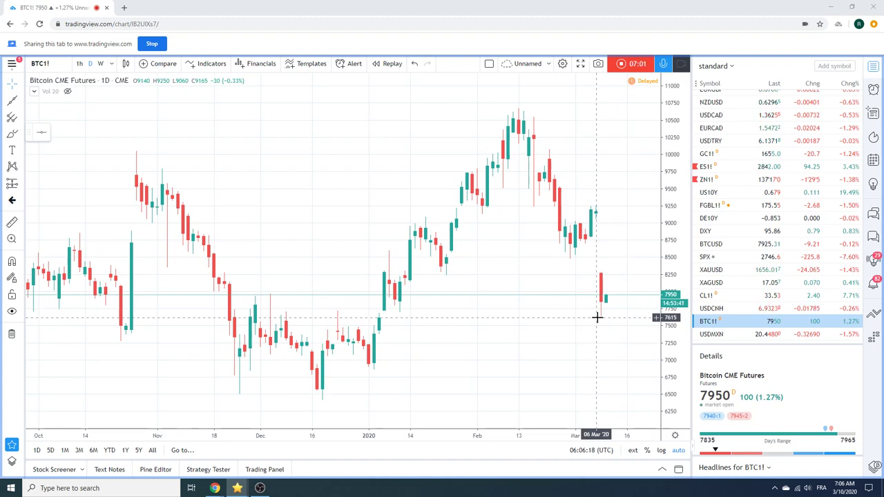
pyautogui.scroll(-2, 518, 308)
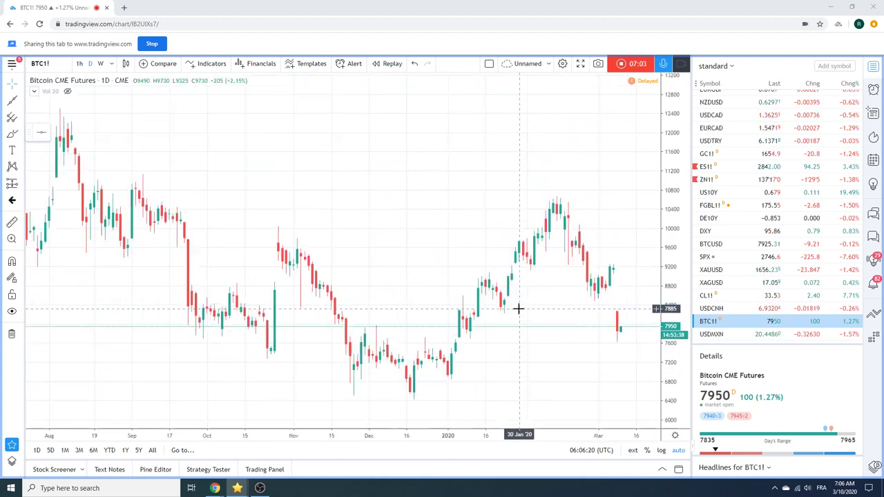
pyautogui.scroll(-4, 518, 308)
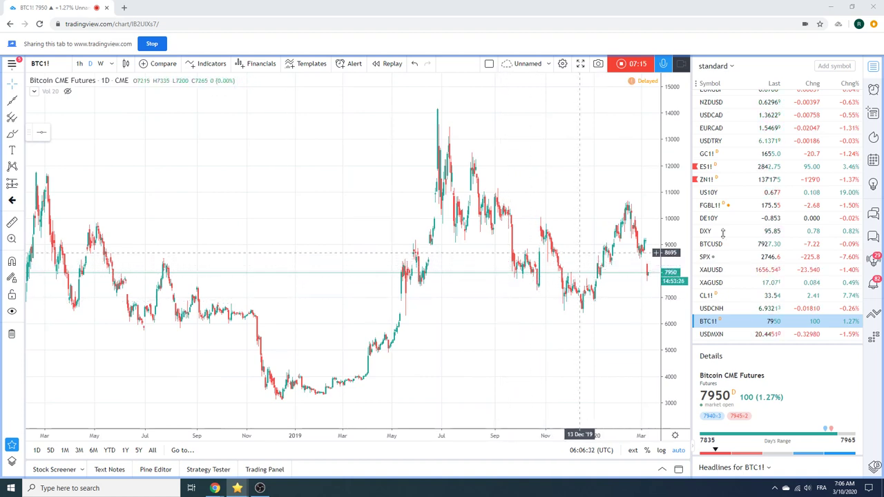
pyautogui.scroll(5, 780, 262)
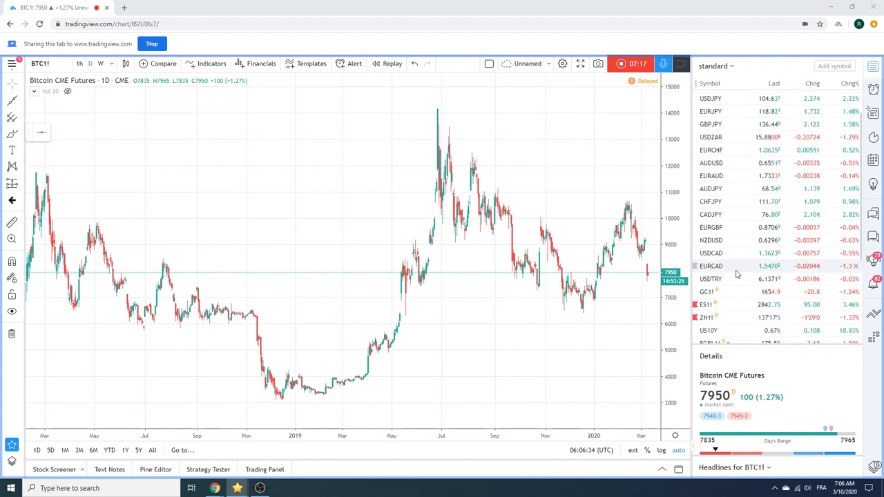
# Step: Check the USDCAD chart, then open the daily GBPUSD chart from the watchlist
pyautogui.click(709, 254)
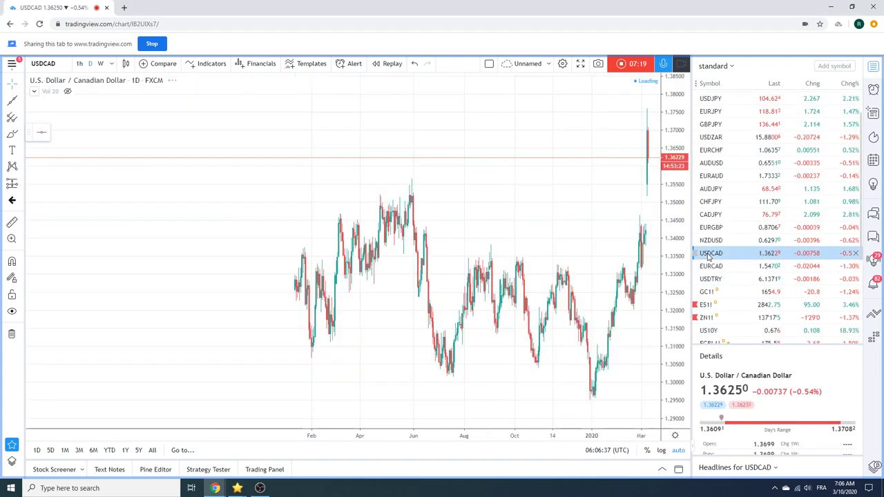
pyautogui.scroll(5, 513, 281)
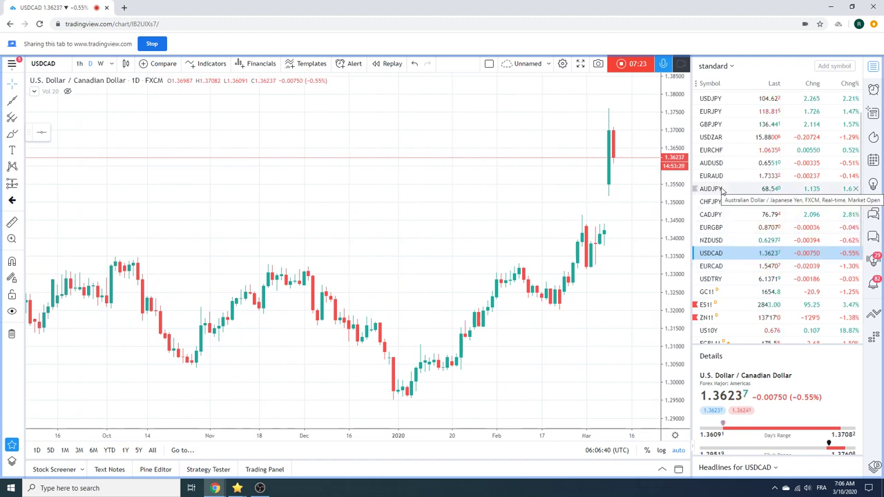
pyautogui.scroll(2, 718, 166)
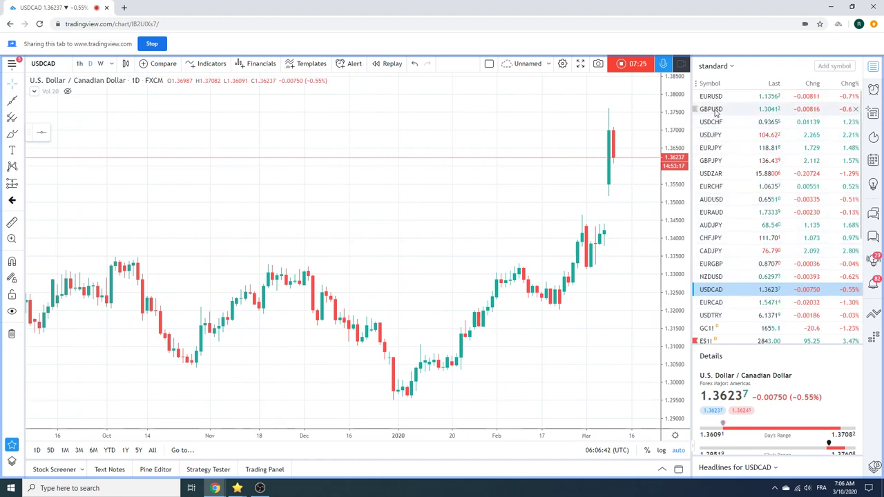
pyautogui.click(711, 110)
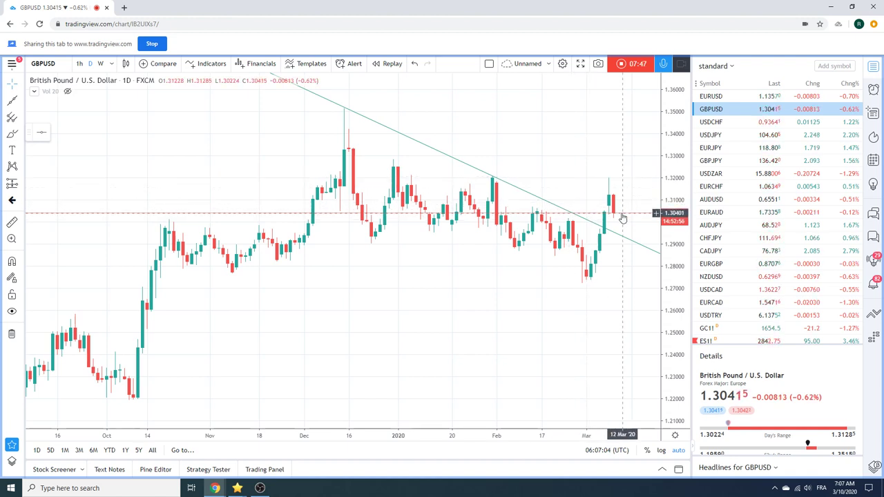
# Step: View the AUDUSD chart, then switch to the daily EURCHF chart
pyautogui.click(712, 199)
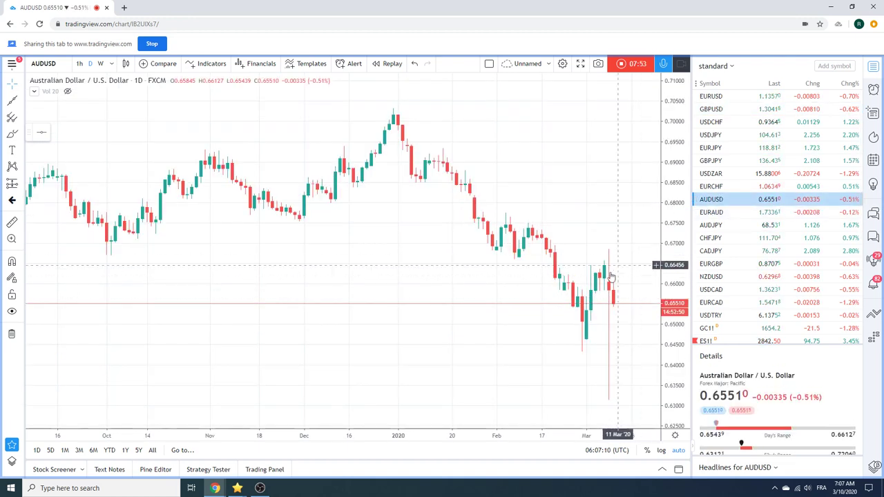
pyautogui.click(718, 187)
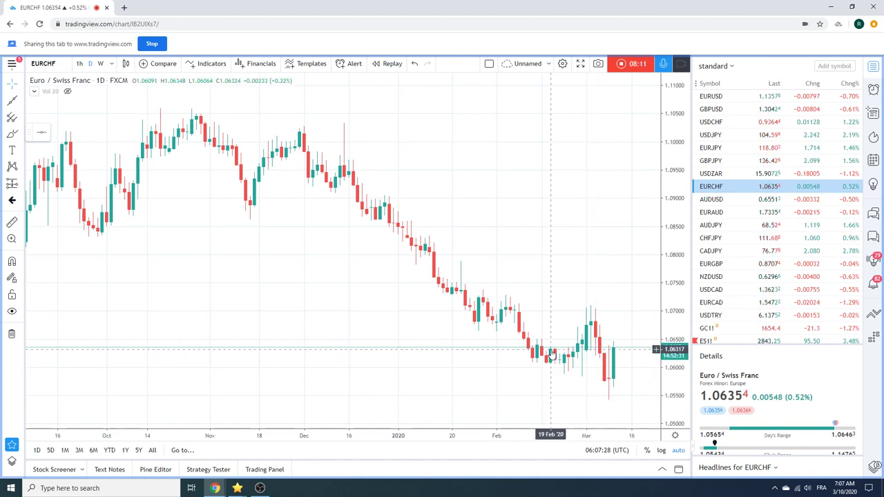
# Step: Zoom the EURCHF chart to wider daily candles covering roughly December to March
pyautogui.scroll(-2, 502, 289)
pyautogui.scroll(2, 502, 289)
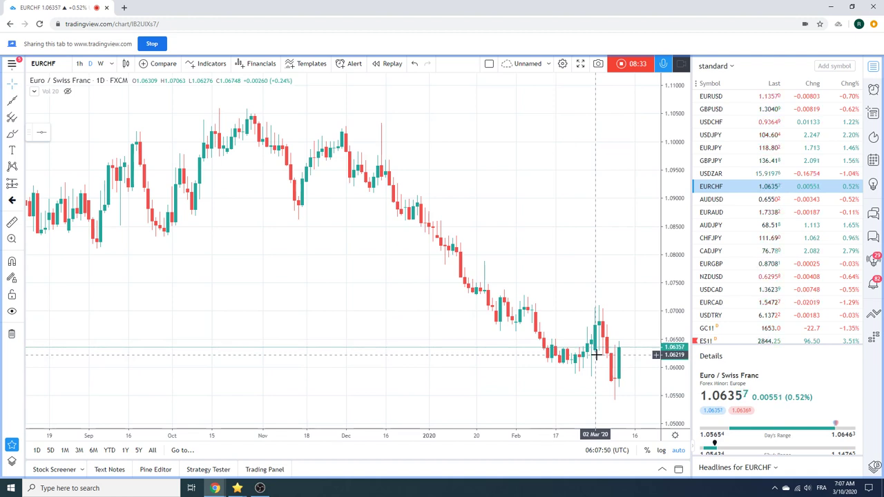
pyautogui.scroll(3, 590, 357)
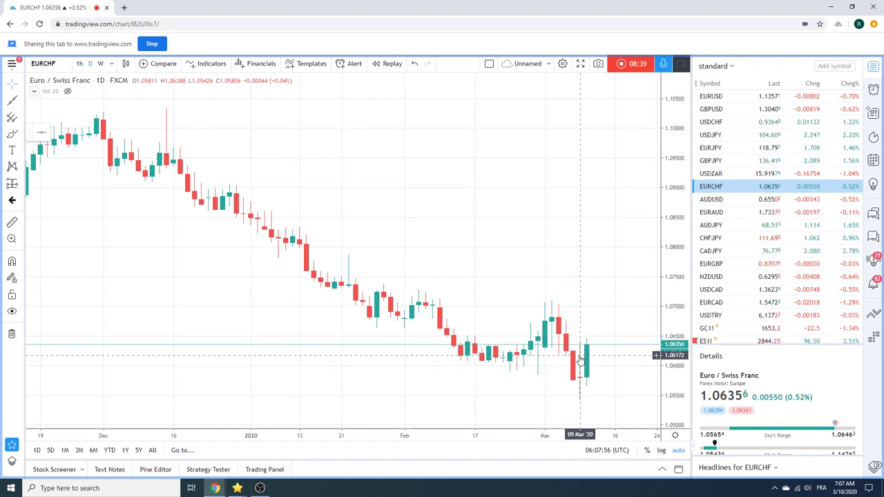
pyautogui.scroll(-5, 762, 245)
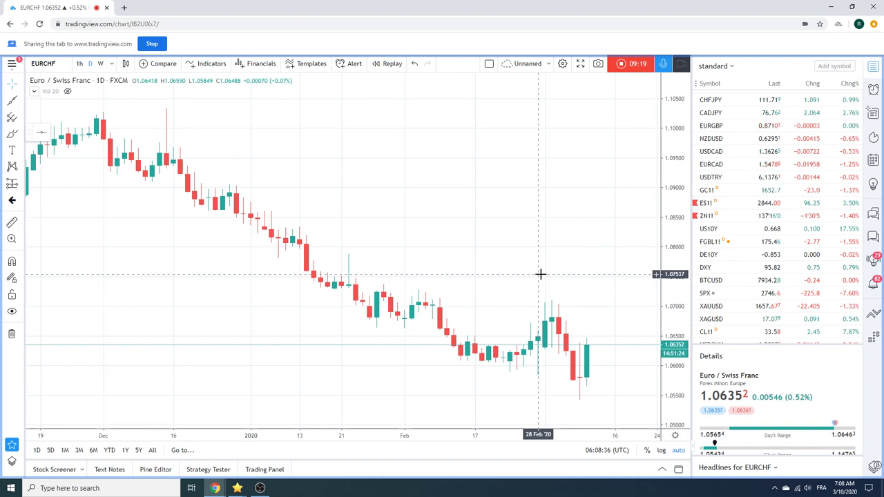
# Step: Scroll through the watchlist, then stop the recording to open the Preview Video Idea window
pyautogui.scroll(1, 754, 213)
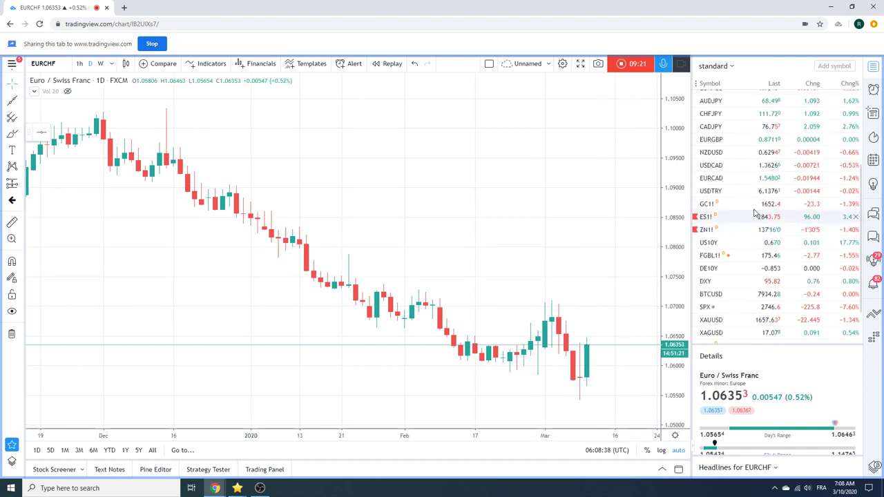
pyautogui.scroll(3, 754, 213)
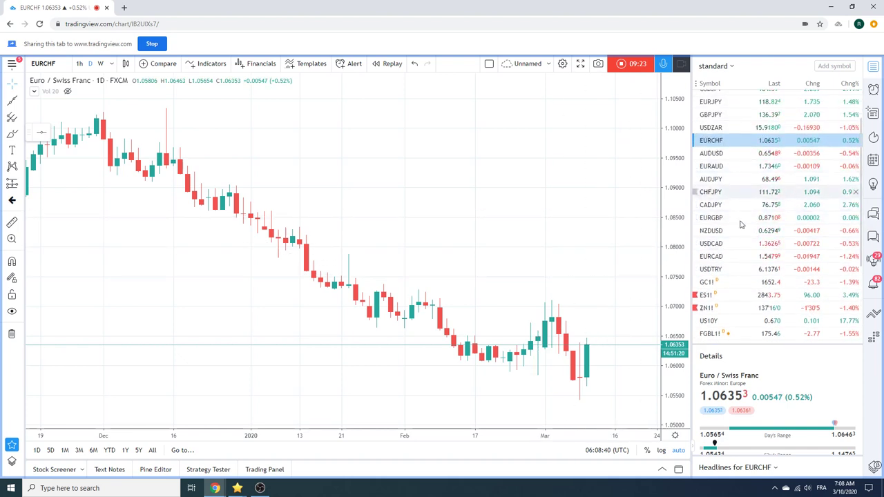
pyautogui.scroll(2, 746, 209)
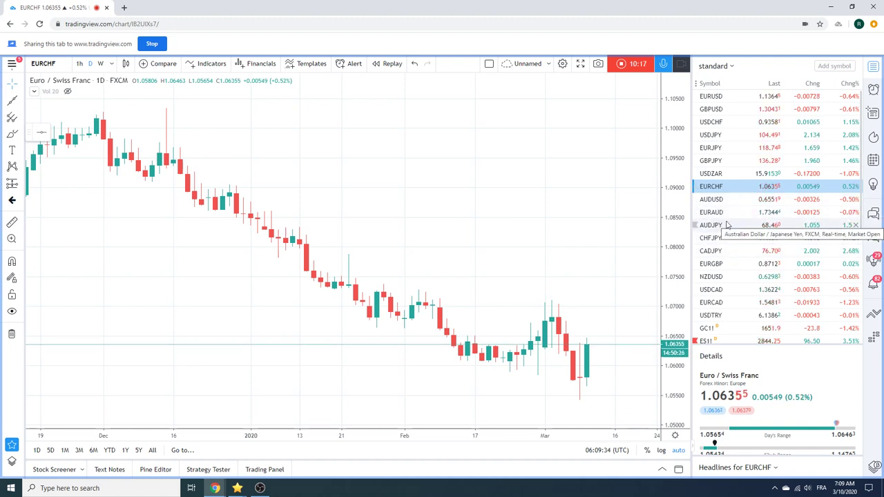
pyautogui.click(624, 64)
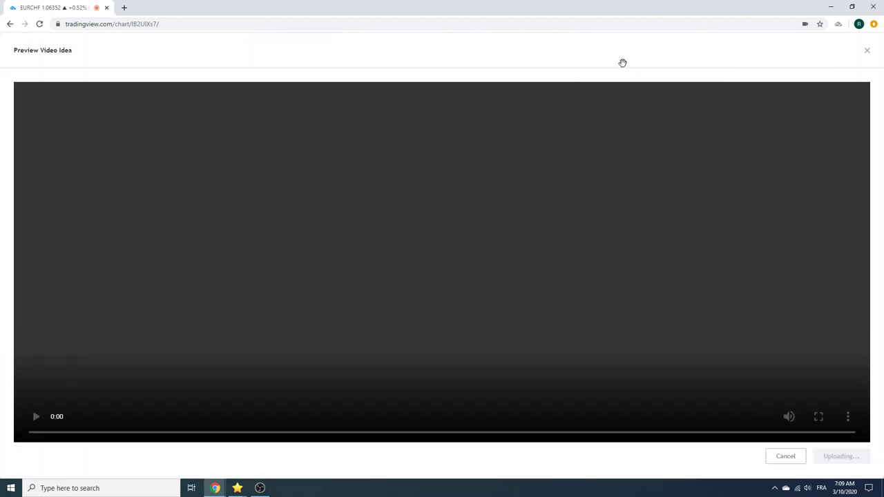